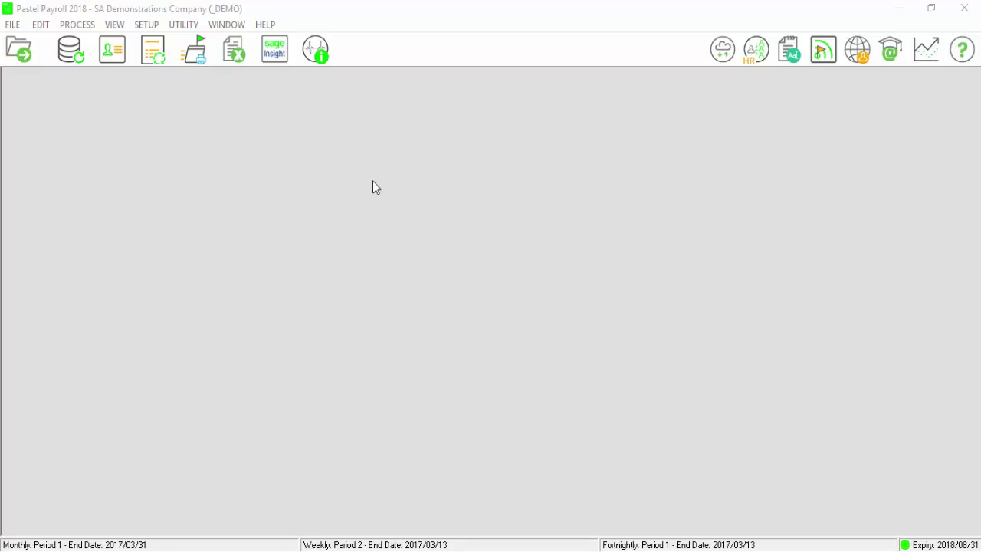
Step: Load the empty payslip for new monthly employee 007 from Process > Payslips
click(86, 27)
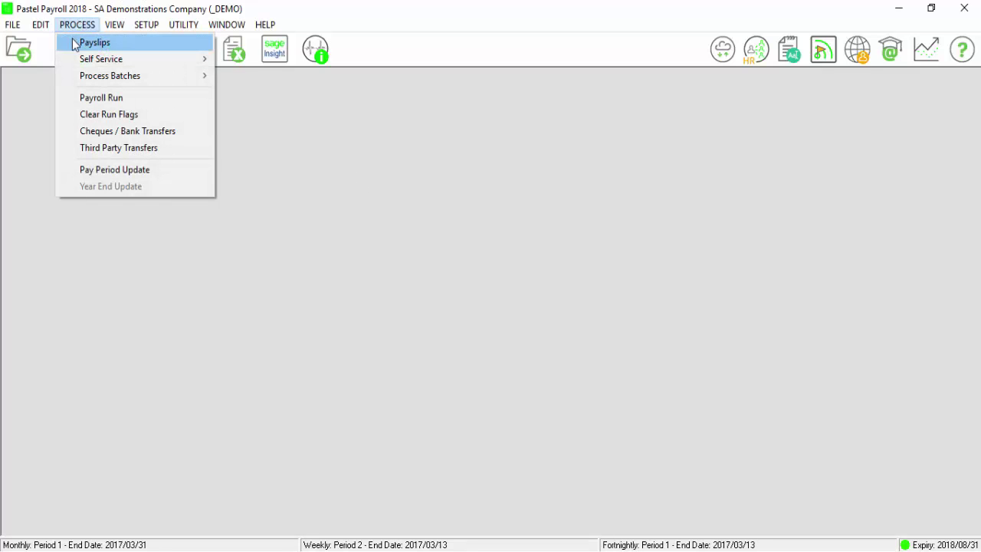
click(73, 44)
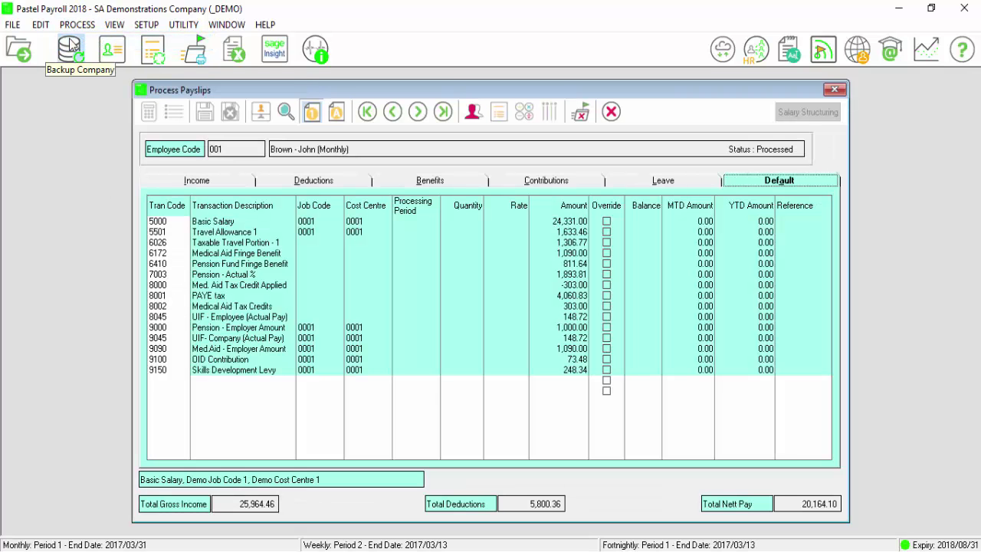
click(286, 112)
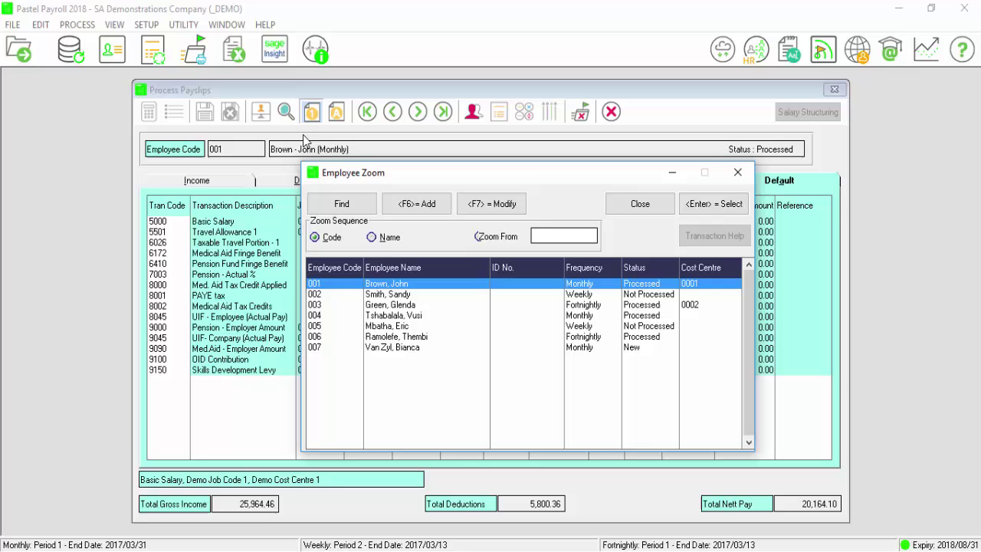
click(323, 350)
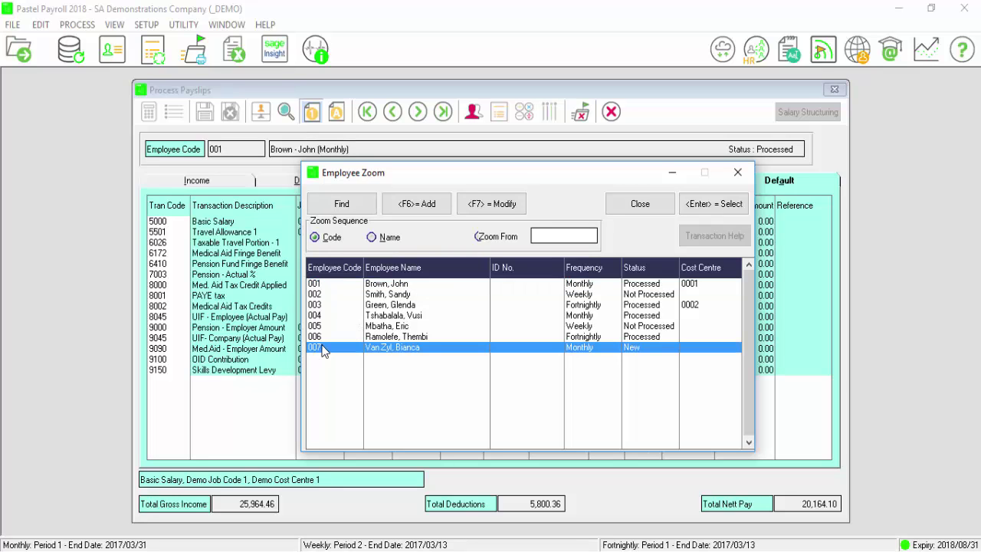
double_click(322, 348)
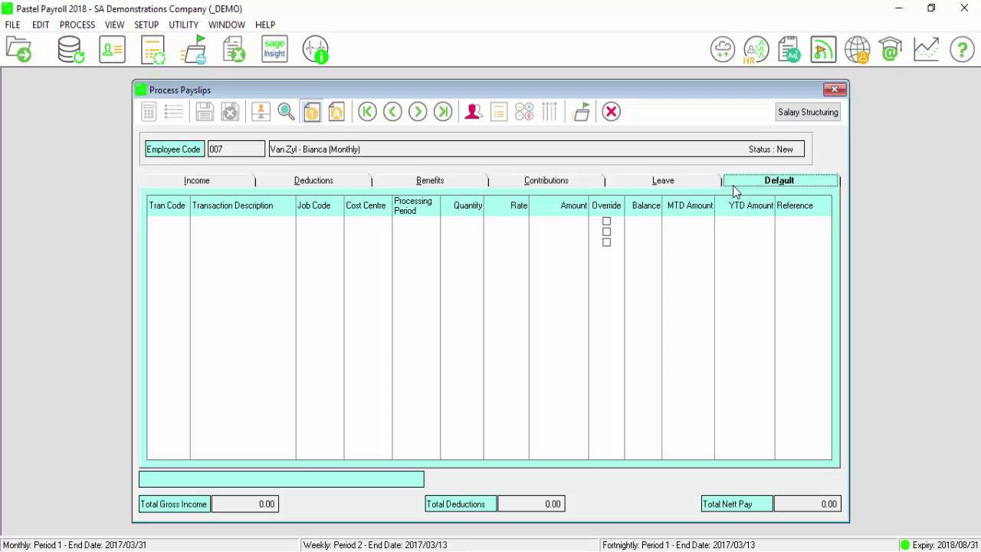
Step: Add a 5000 Basic Salary line of 10,000.00, applied to the current period
click(170, 221)
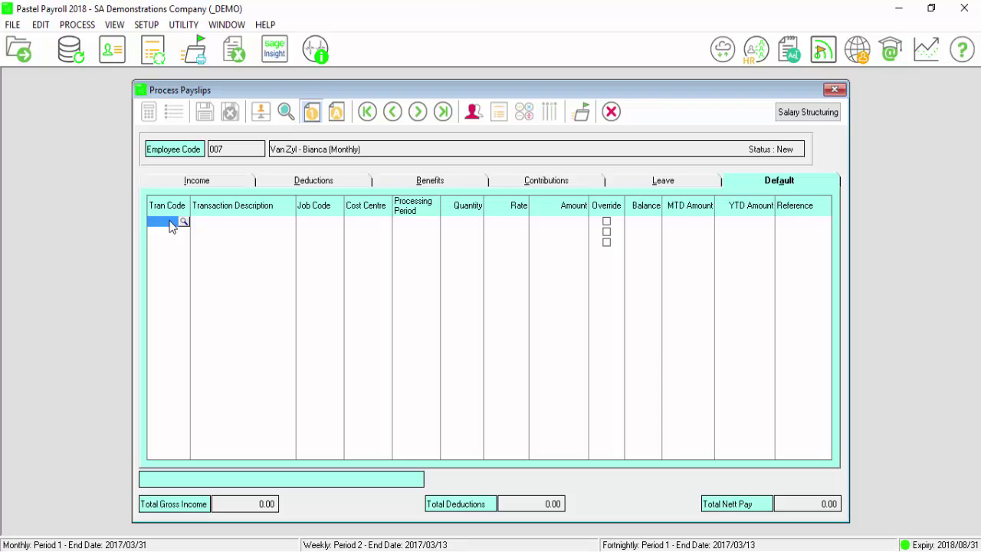
click(184, 222)
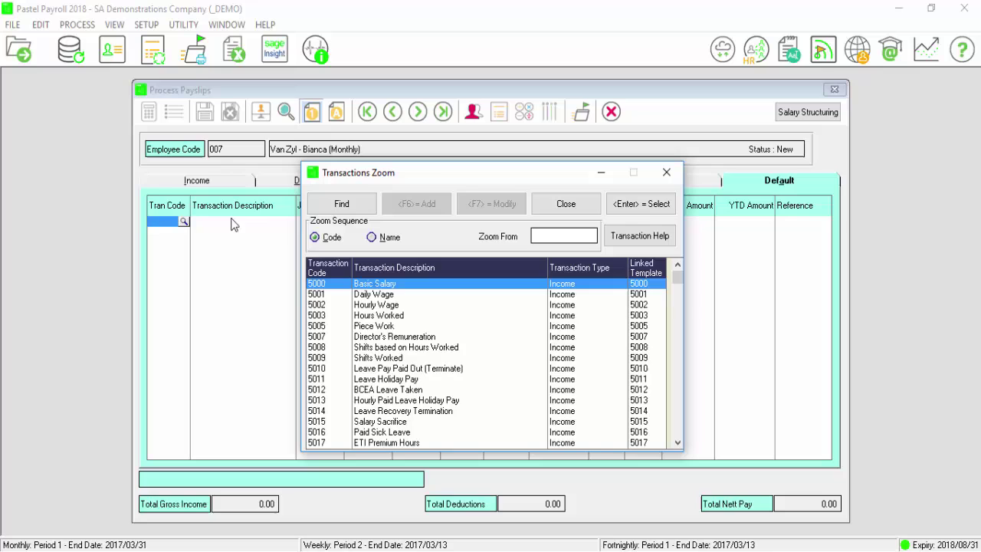
double_click(401, 285)
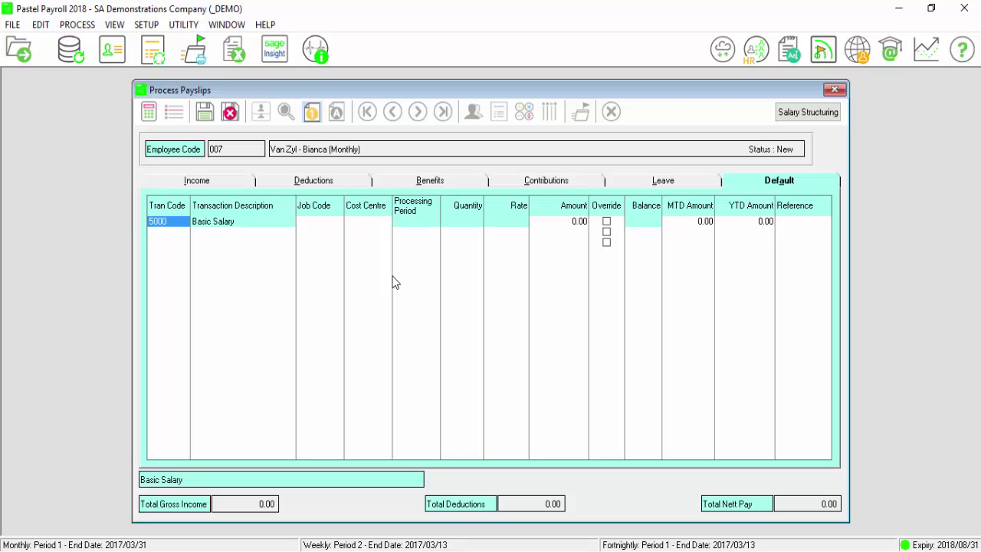
key(Tab)
key(Tab)
key(Tab)
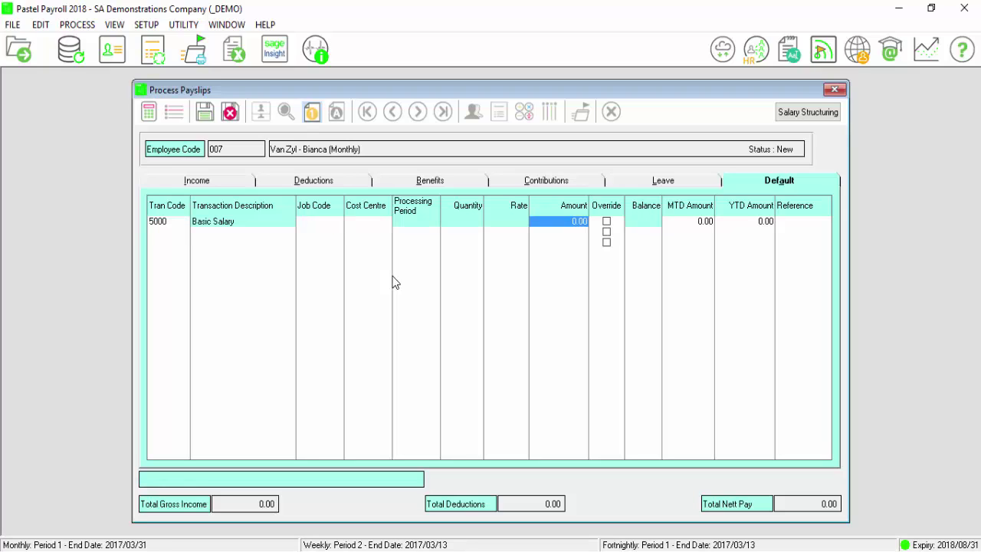
text(10000)
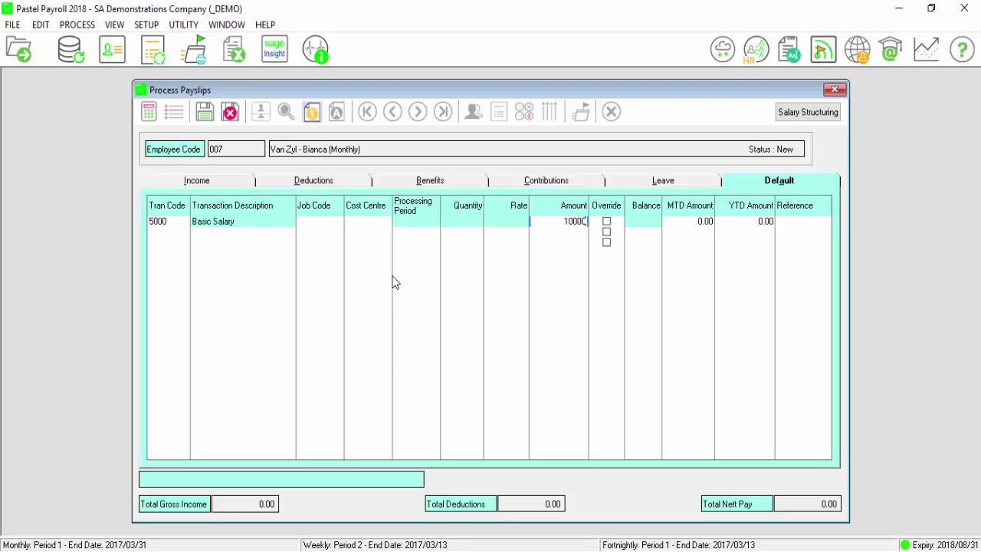
key(Tab)
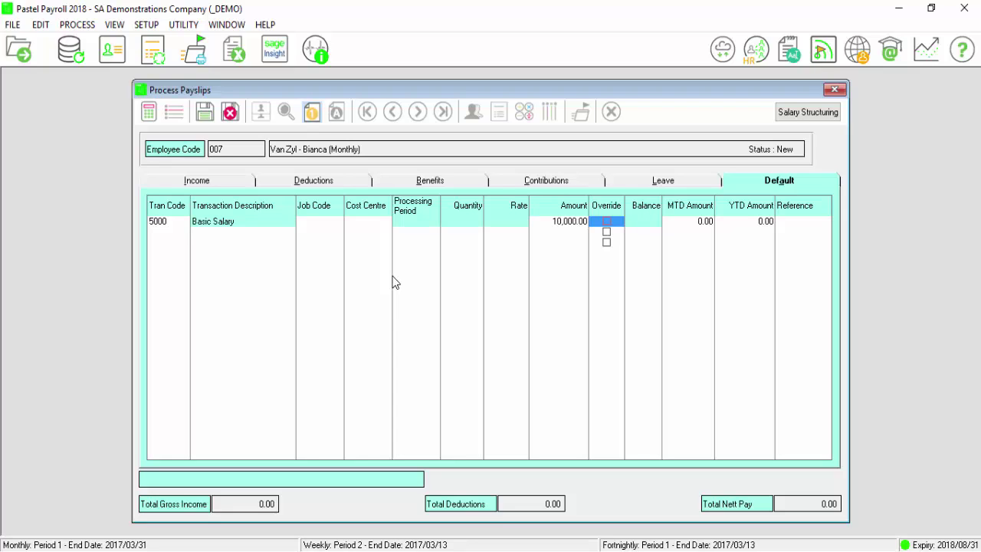
key(Tab)
key(Tab)
key(Tab)
key(Tab)
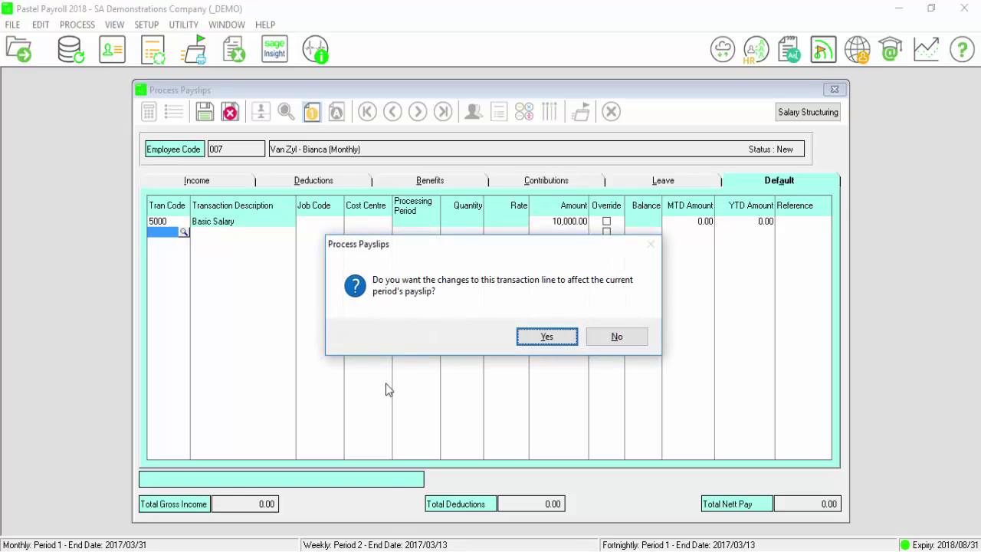
key(Return)
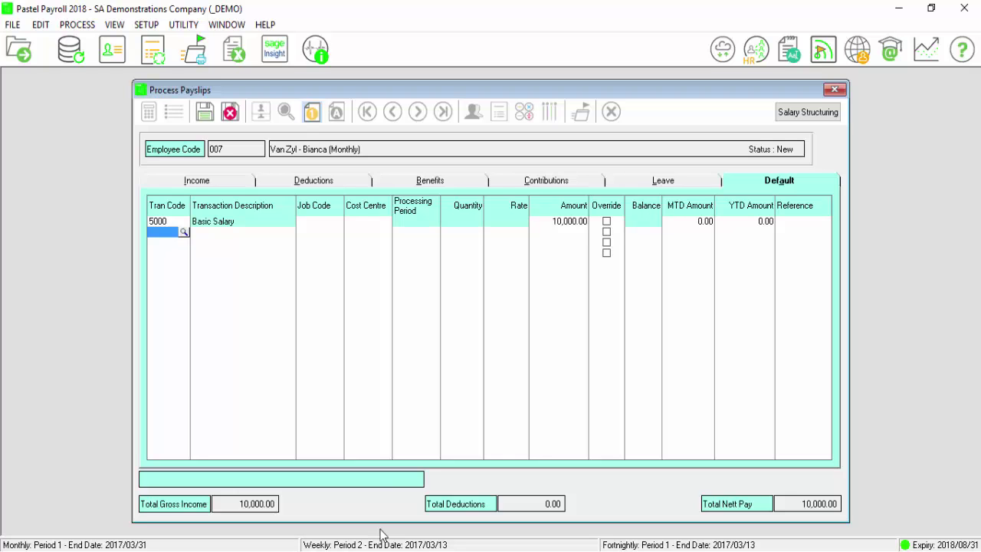
Step: Add the 8001 PAYE and 8045 UIF - Employee default lines to the current payslip
click(184, 232)
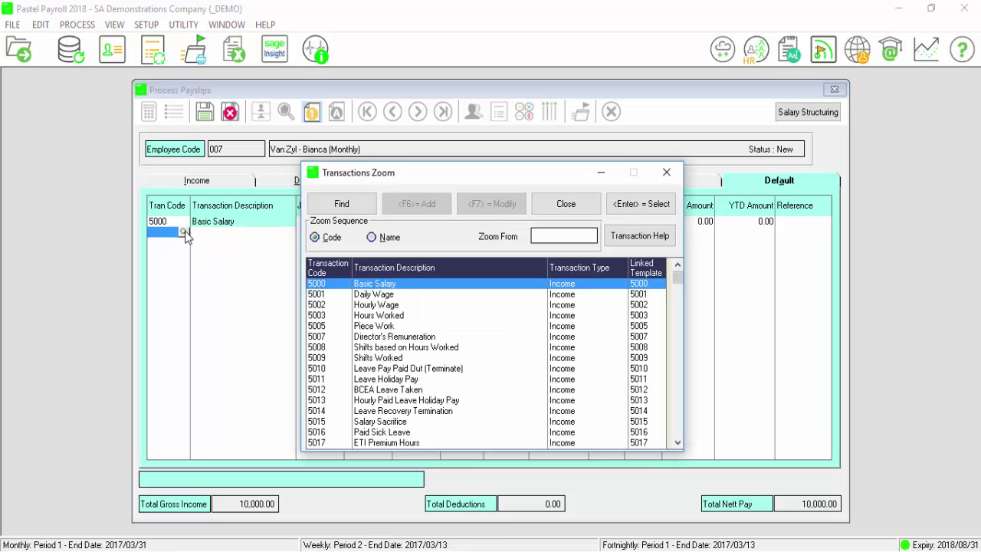
text(8001)
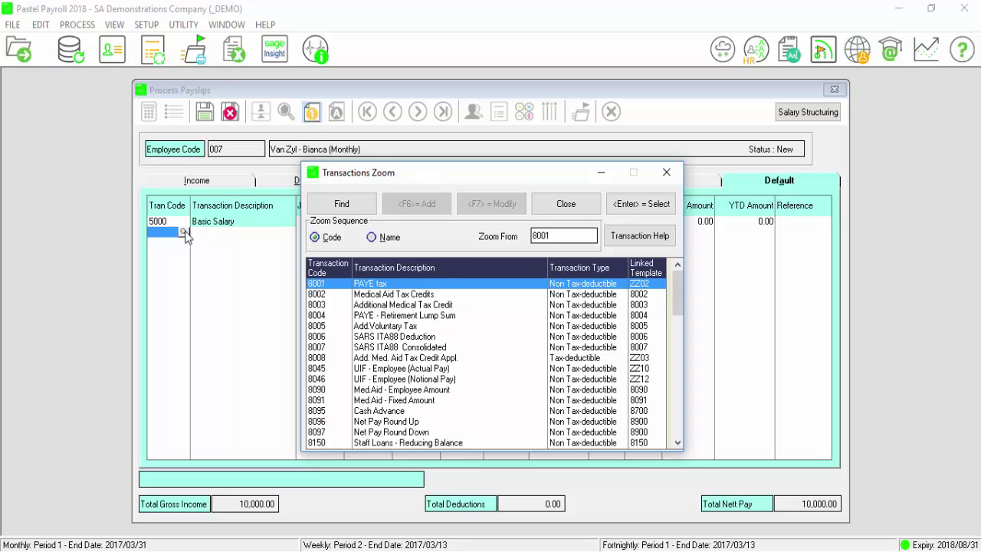
double_click(449, 284)
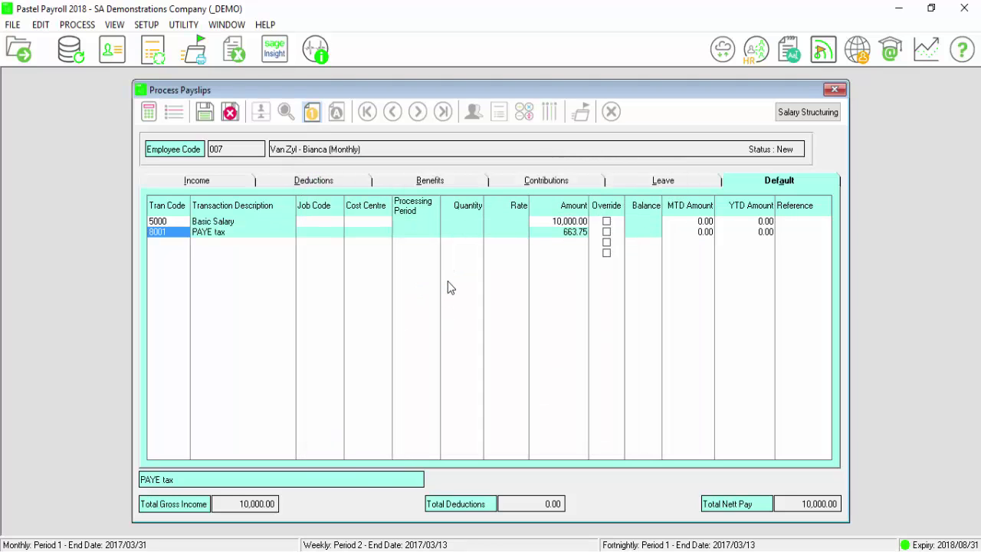
key(Tab)
key(Tab)
key(Tab)
key(Tab)
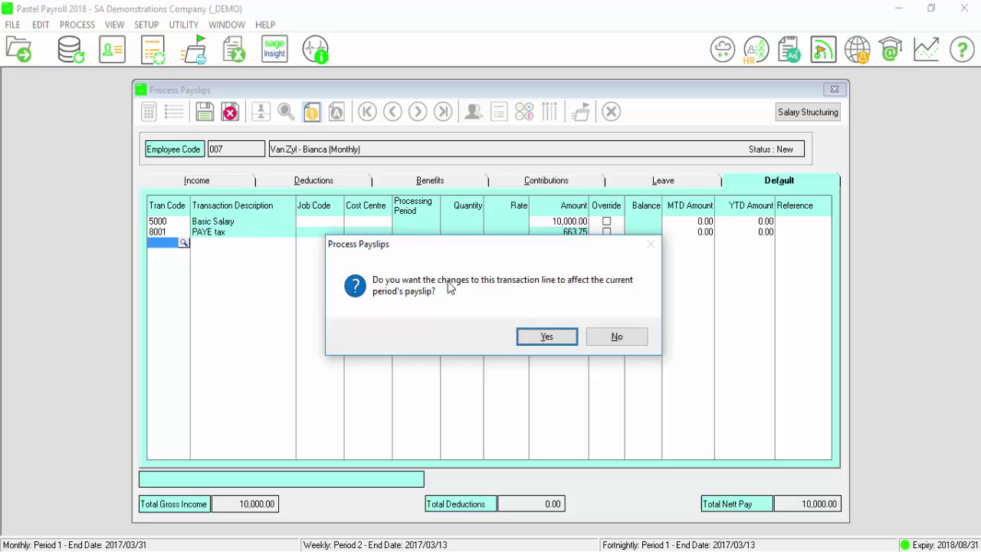
key(Return)
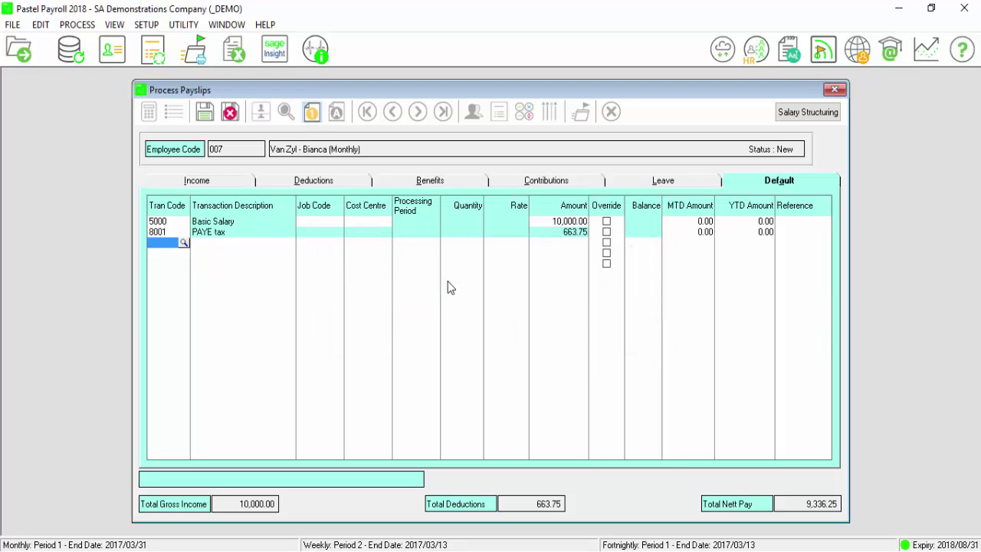
click(184, 243)
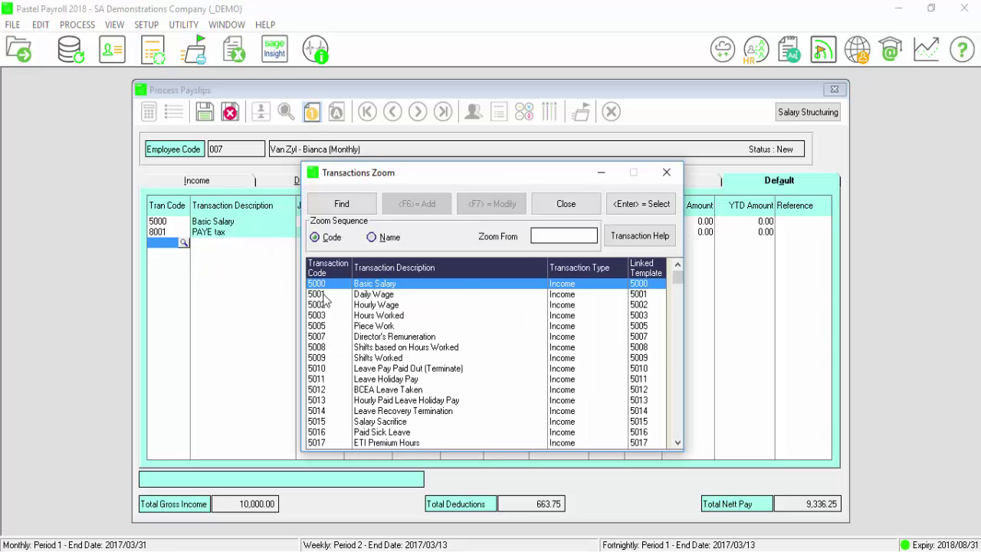
text(8045)
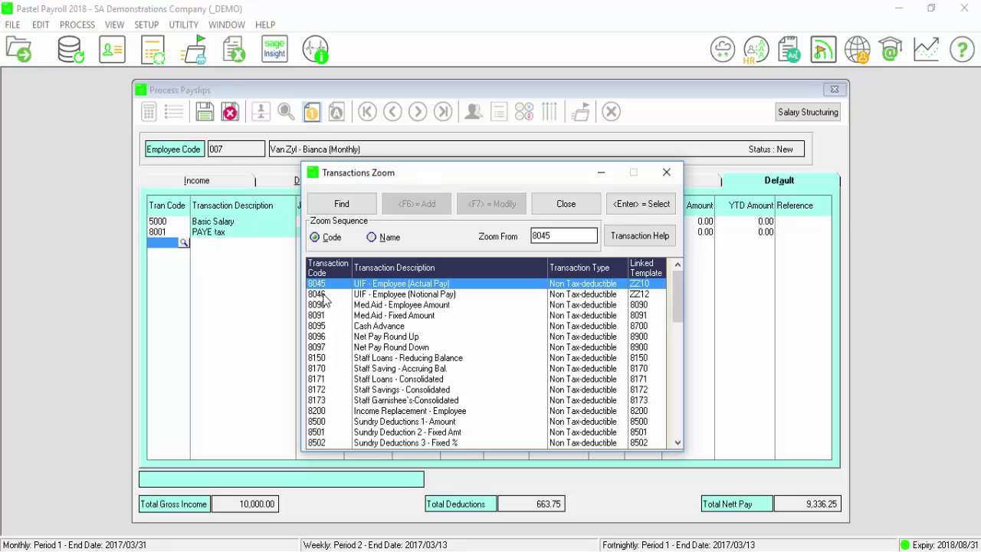
key(Return)
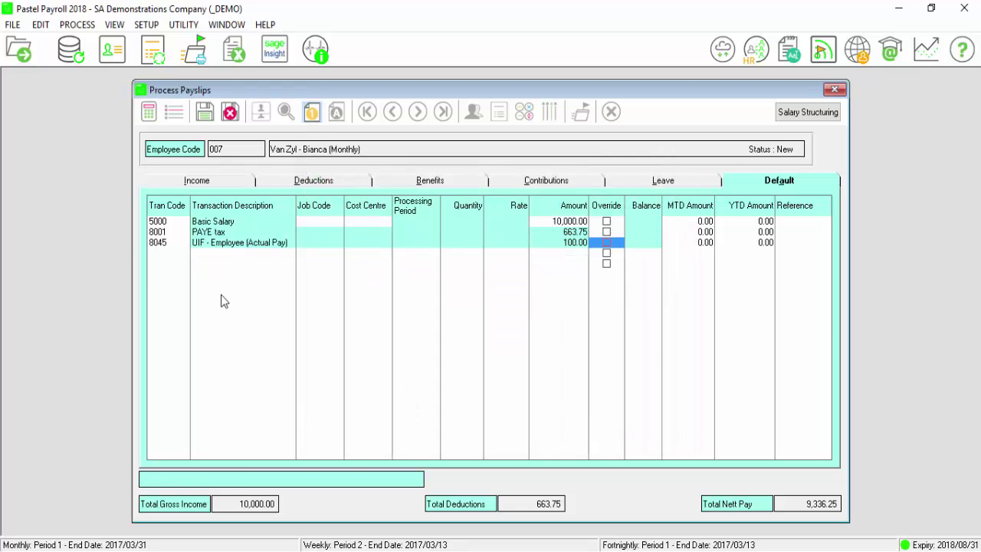
key(Tab)
key(Tab)
key(Tab)
key(Tab)
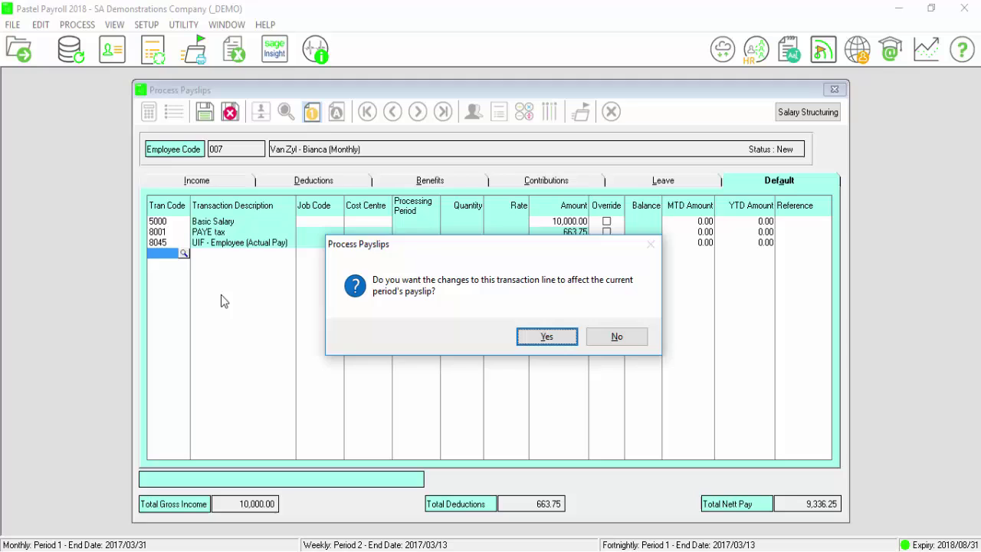
key(Return)
Step: Add the 9045 UIF-Company and 9150 Skills Development Levy default lines
click(184, 253)
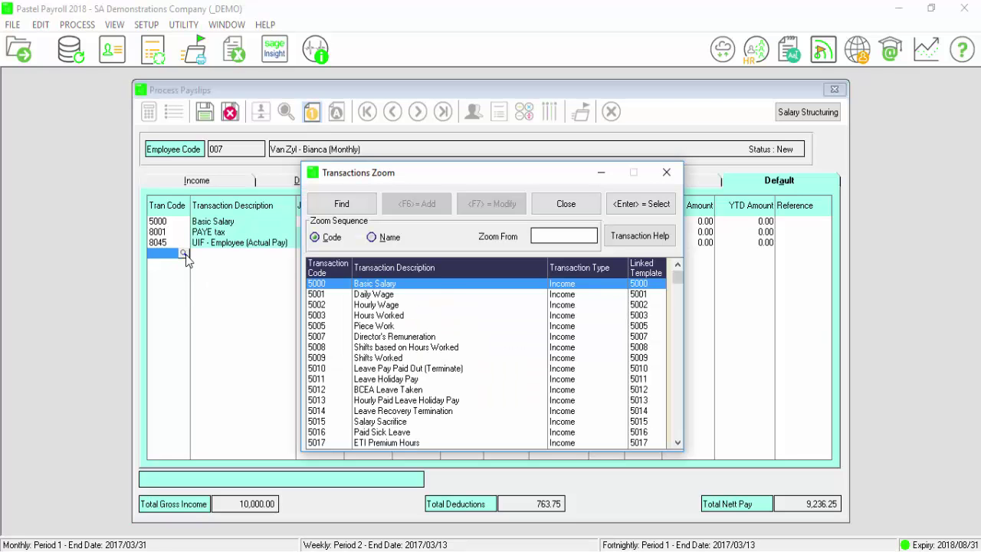
text(9045)
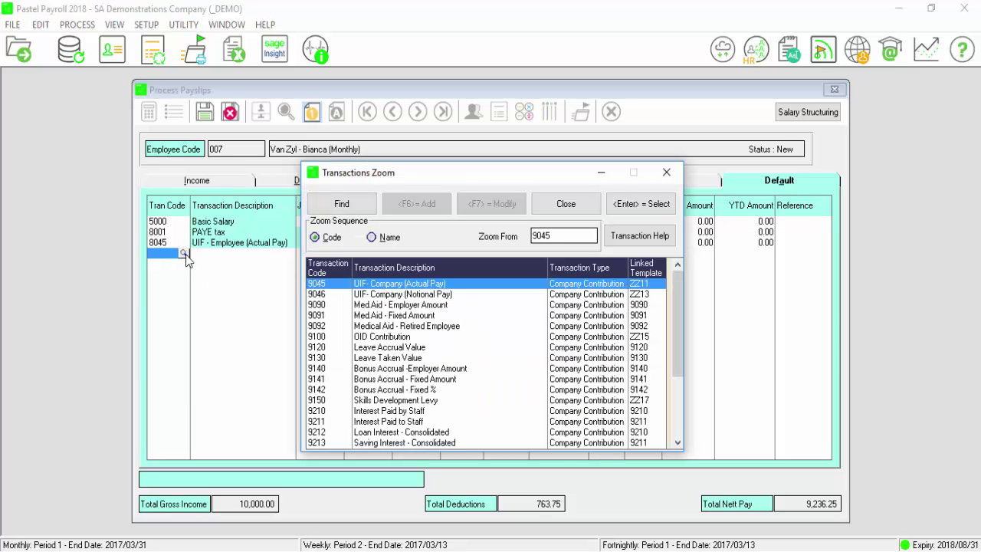
key(Return)
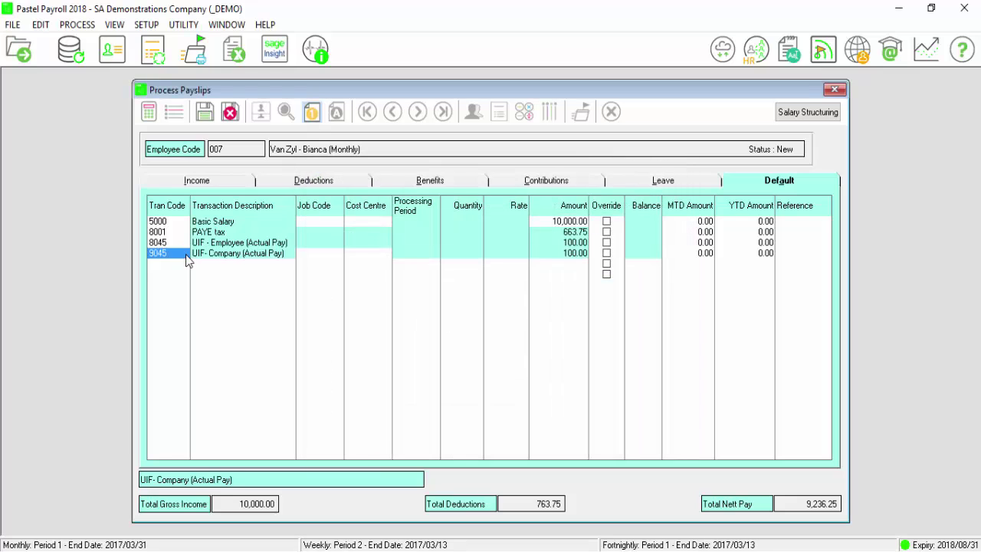
key(Tab)
key(Tab)
key(Tab)
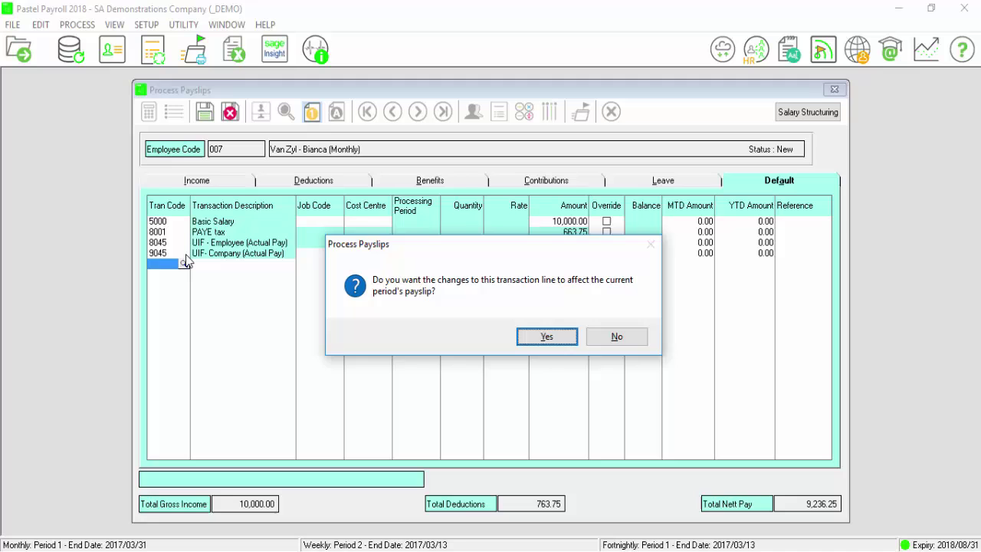
key(Return)
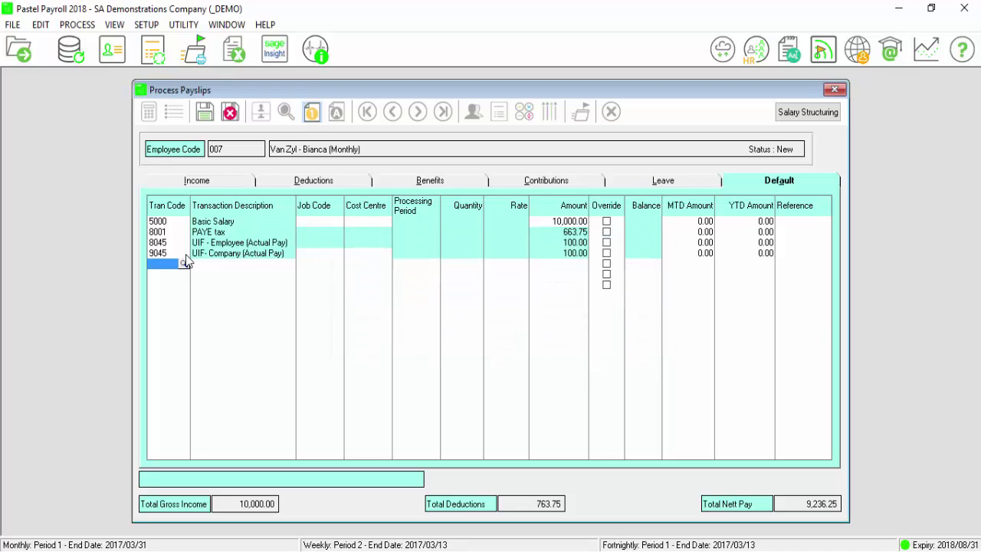
click(184, 263)
text(9)
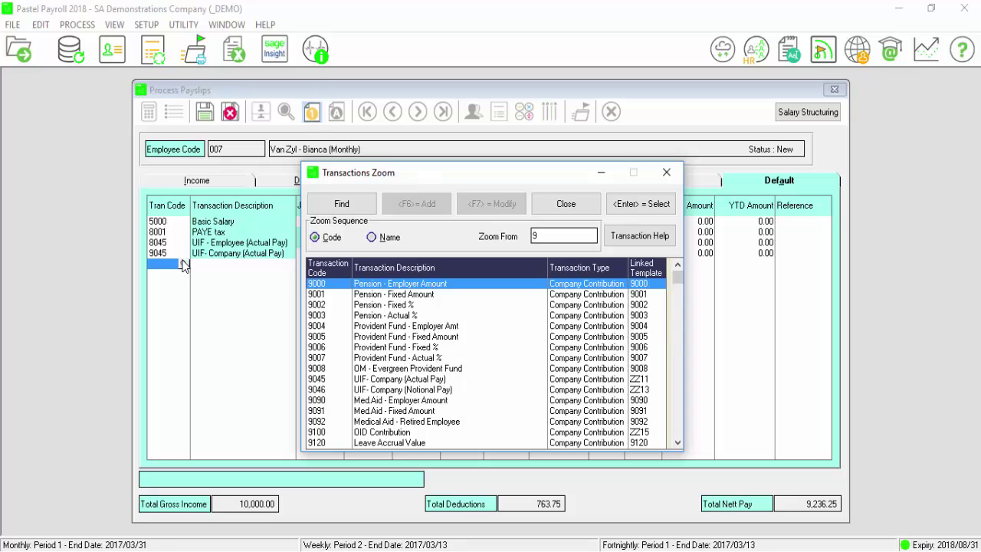
text(150)
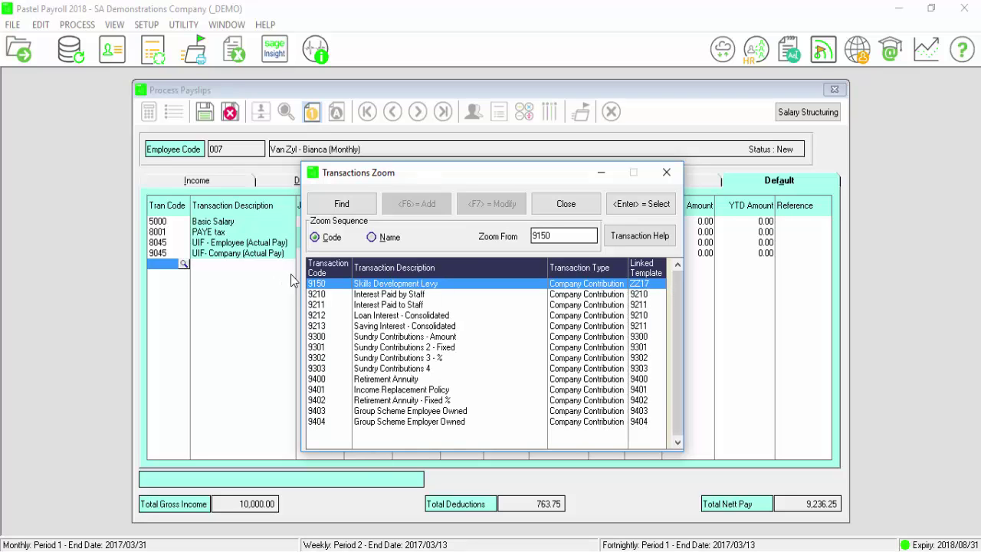
key(Return)
key(Return)
key(Return)
key(Return)
key(Return)
key(Return)
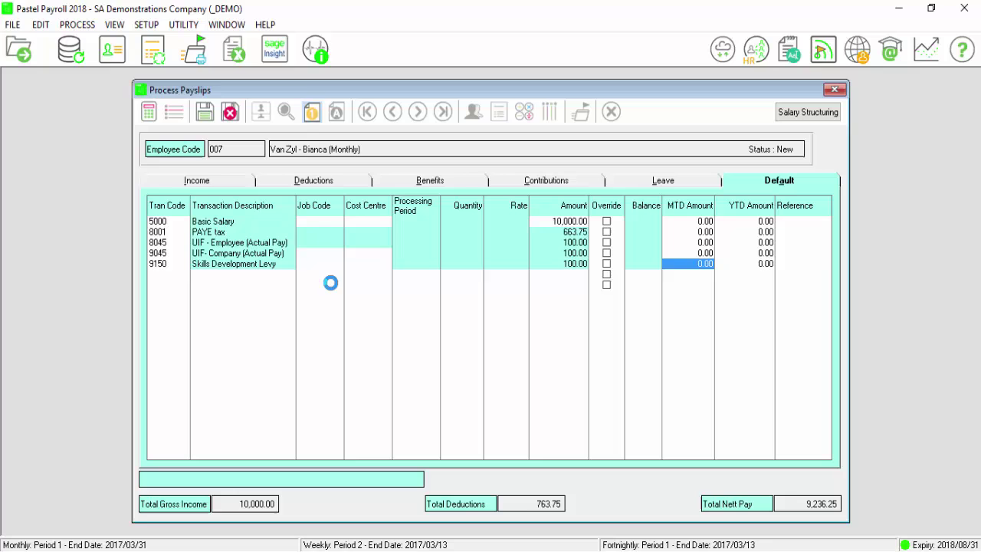
key(Return)
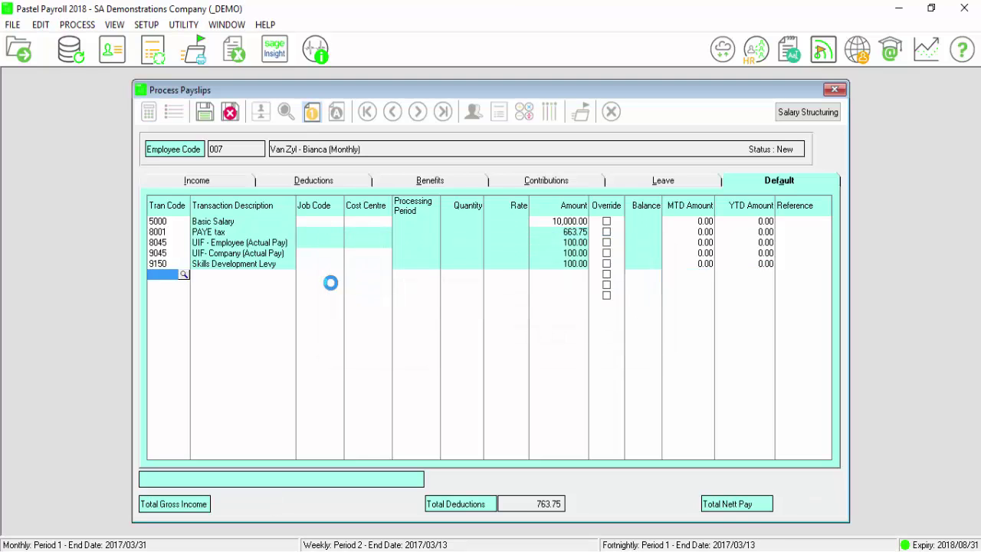
Step: Add the 9100 OID Contribution line and keep the payslip changes
click(184, 273)
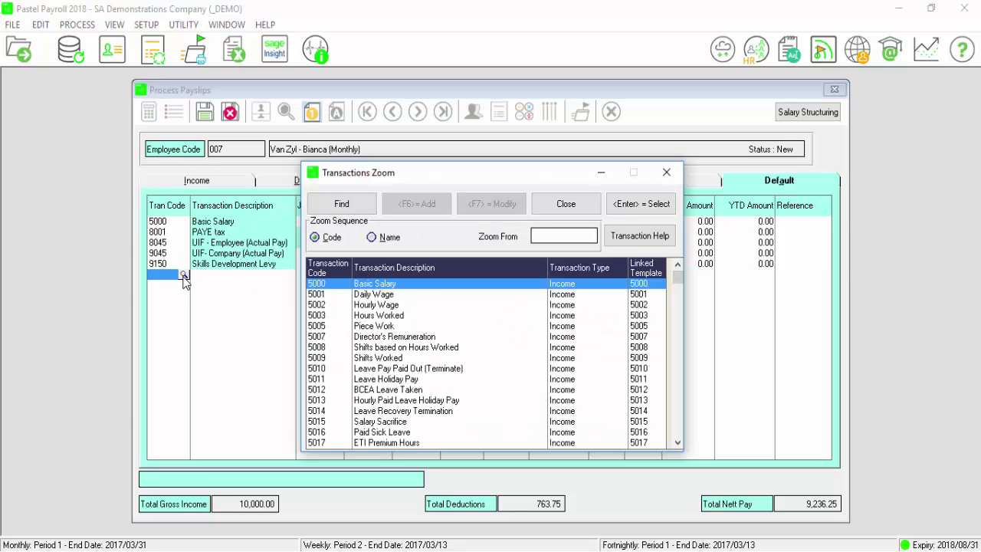
text(9100)
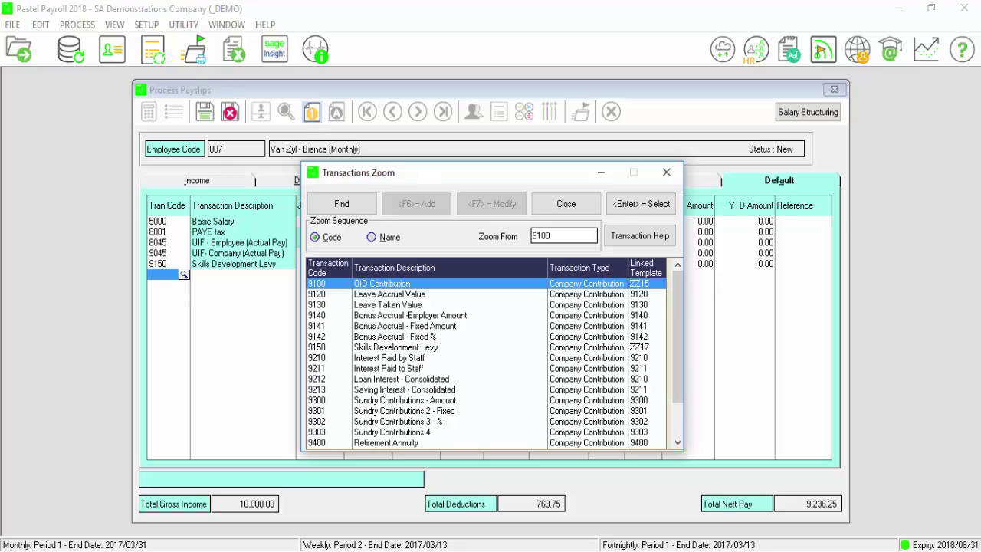
double_click(381, 283)
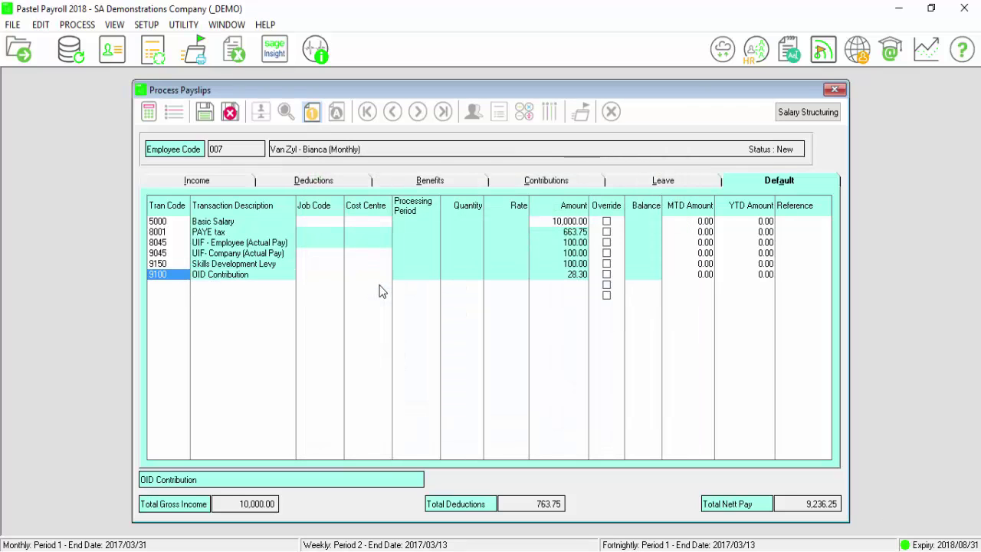
key(Tab)
key(Tab)
key(Tab)
key(Tab)
key(Tab)
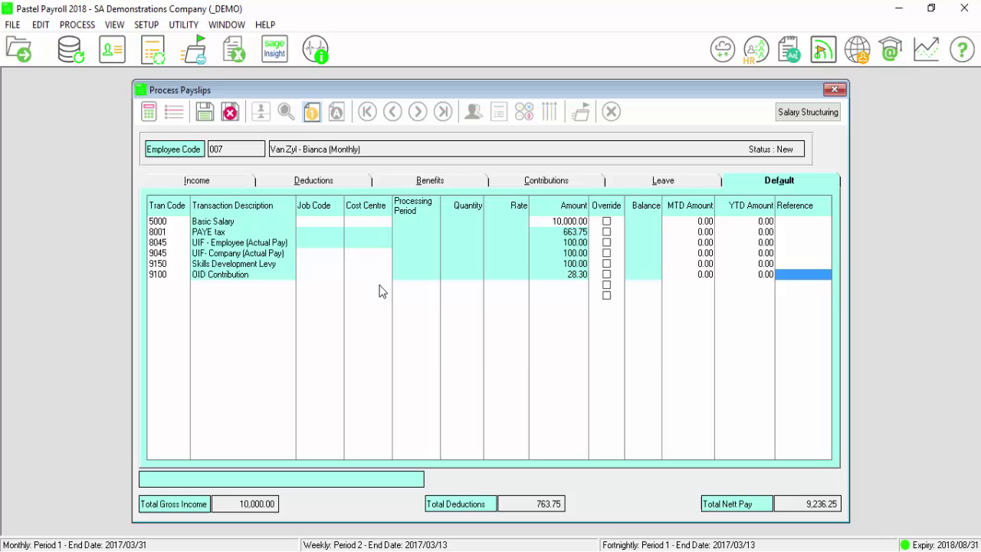
key(Return)
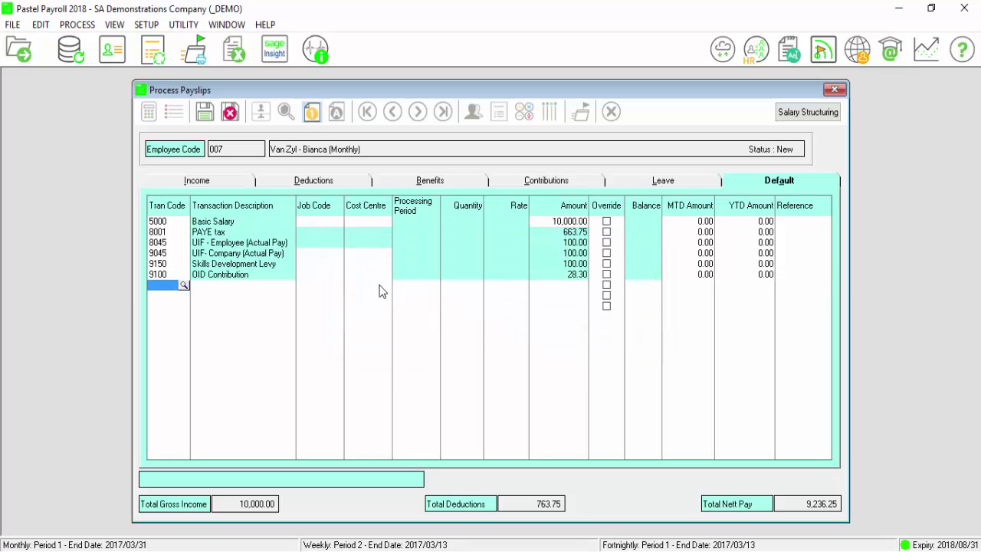
Step: Save the default lines, then add a 5300 Commission income line of 2,500.00
click(213, 119)
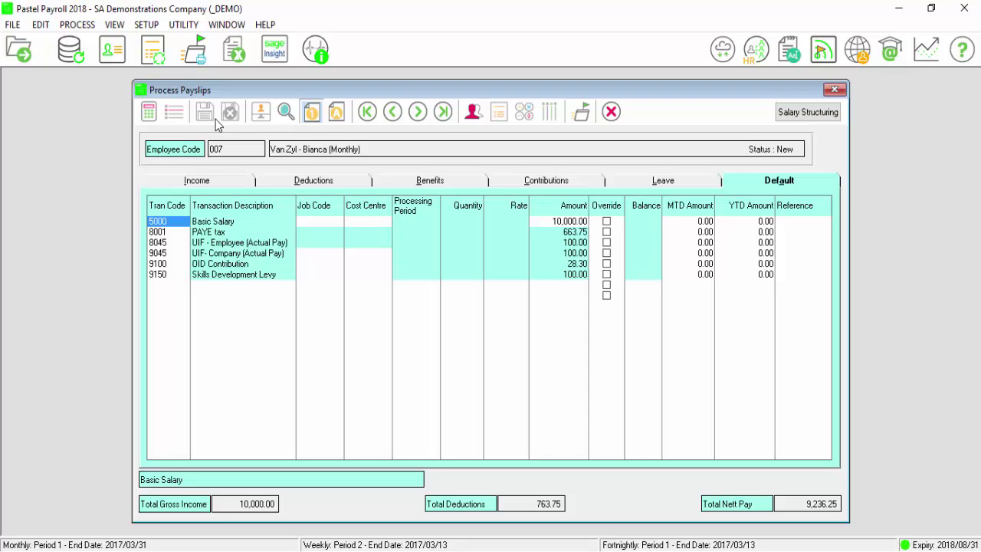
click(234, 181)
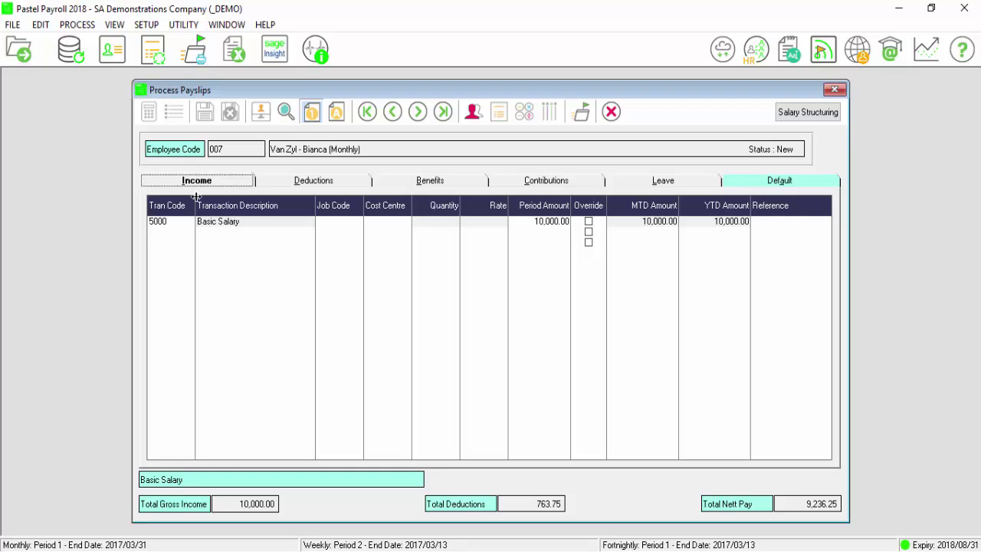
click(177, 234)
click(189, 233)
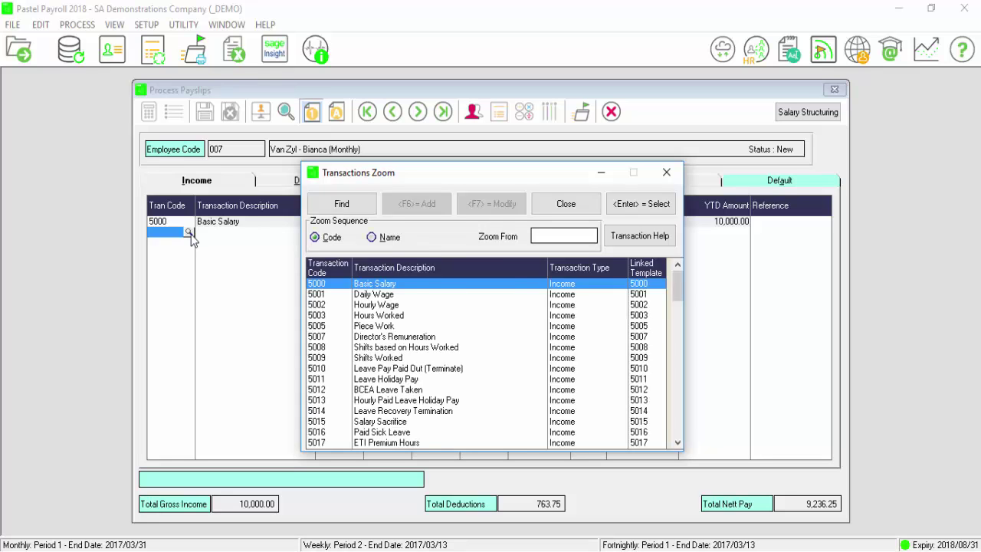
click(372, 237)
text(co)
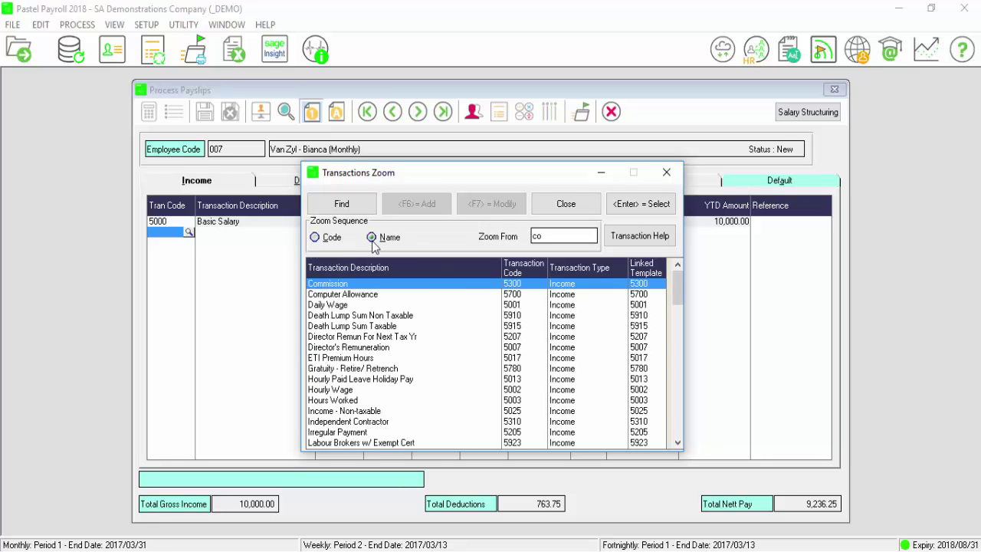
double_click(361, 282)
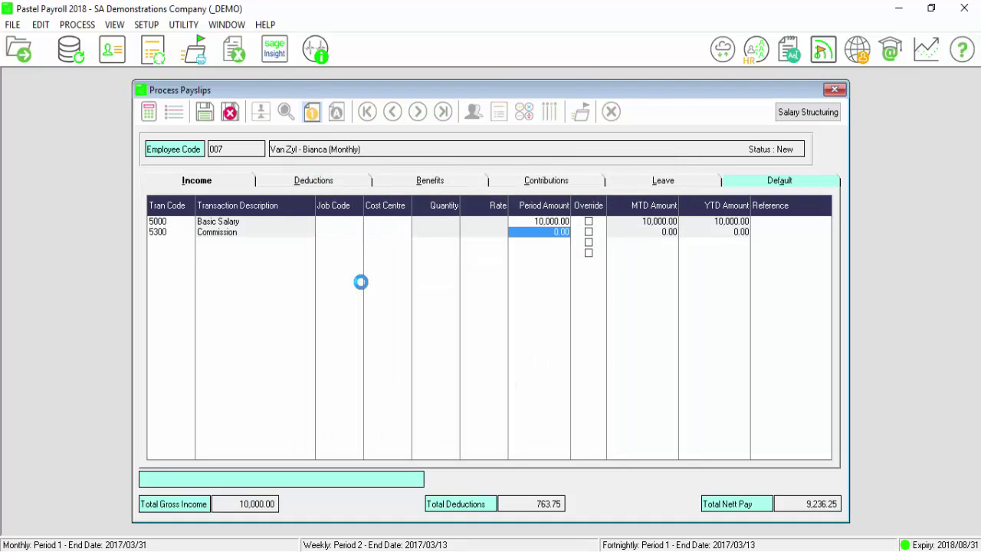
text(2500)
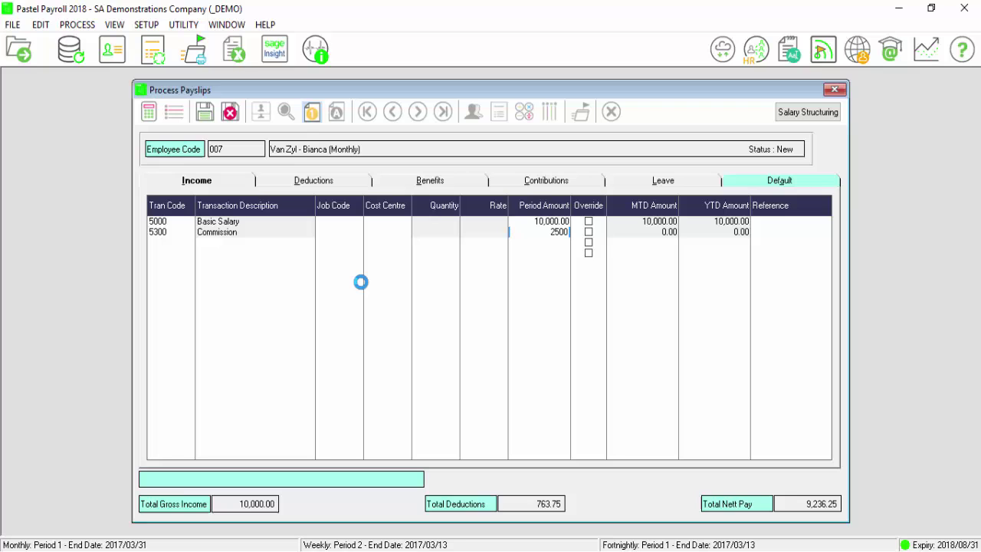
key(Return)
key(Return)
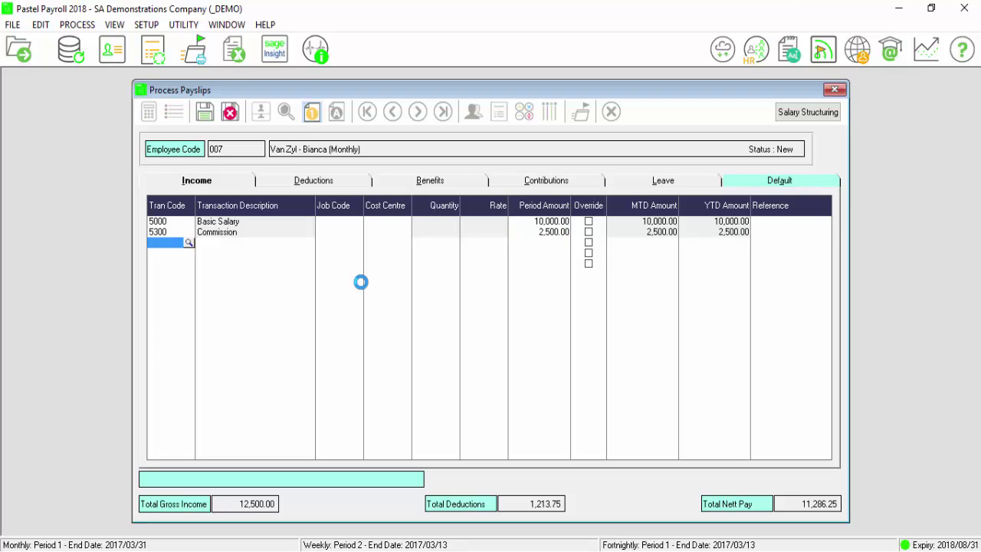
Step: Add a 5321 Overtime @ 1.5 income line with quantity 3, totalling 259.58
click(188, 243)
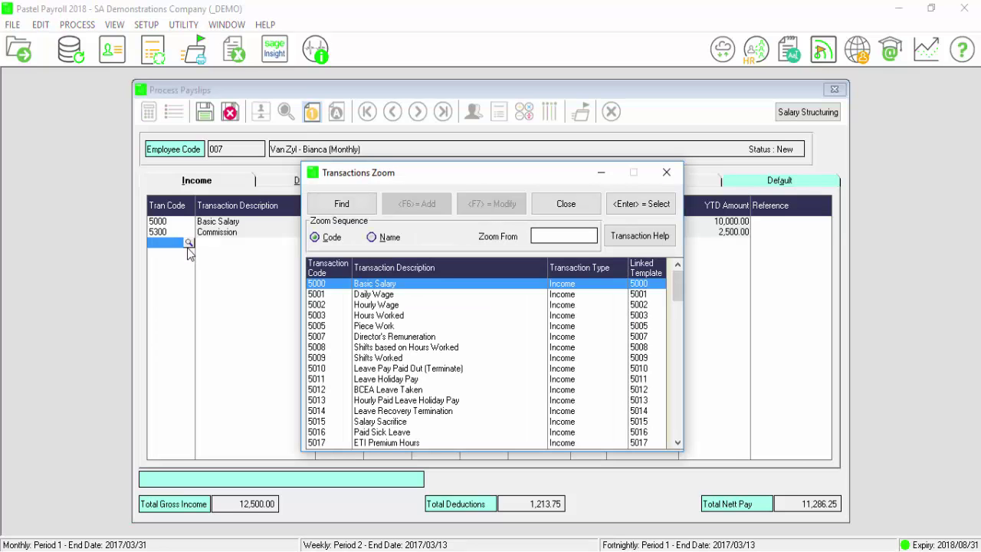
click(373, 238)
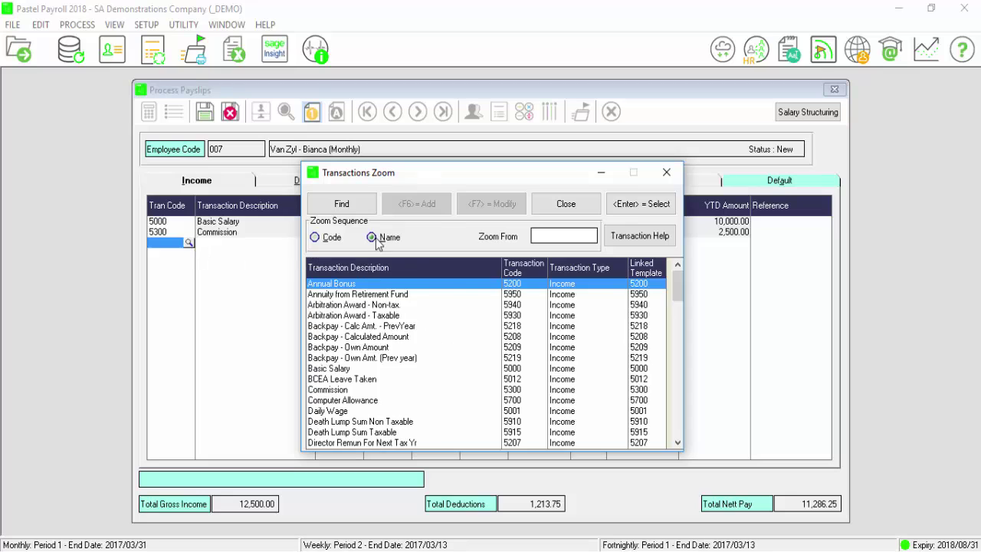
text(o)
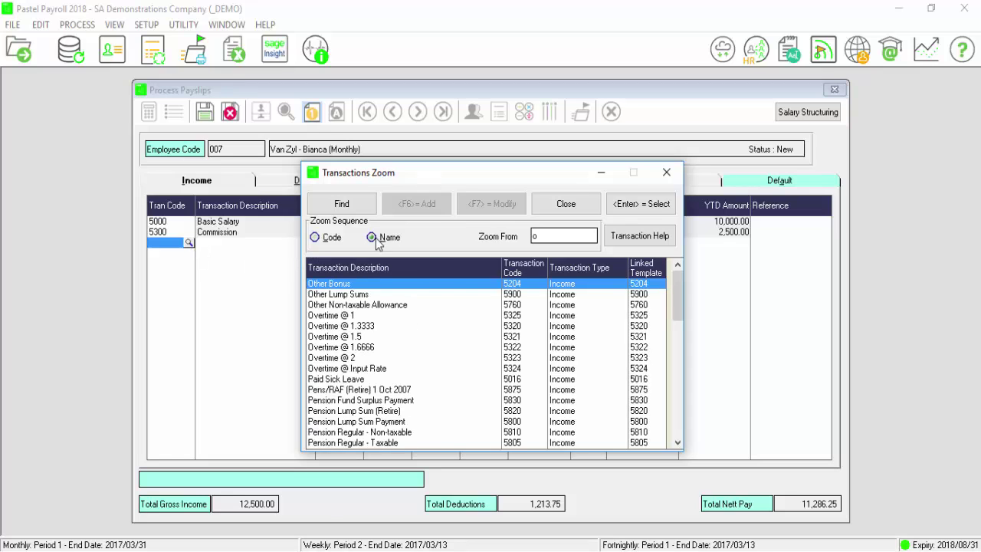
click(369, 338)
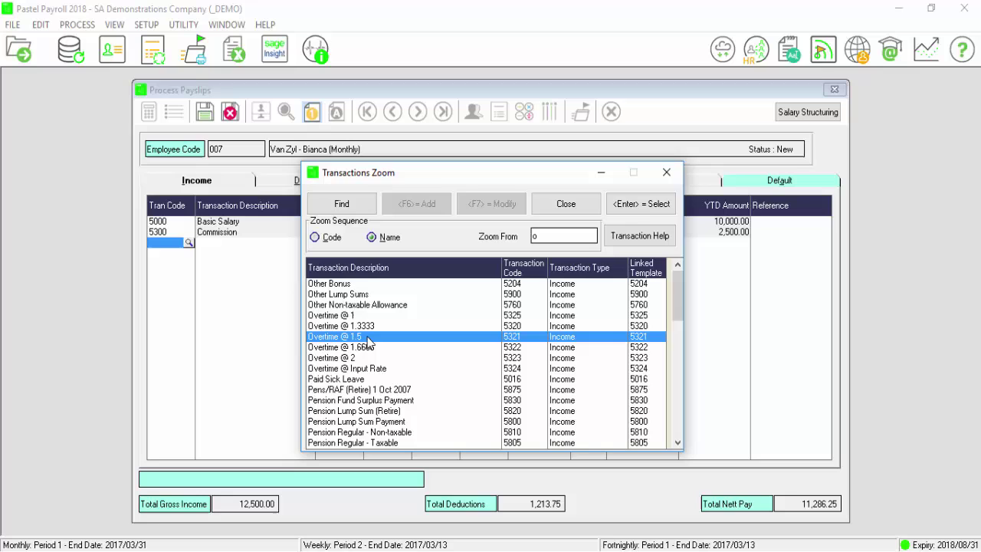
double_click(367, 338)
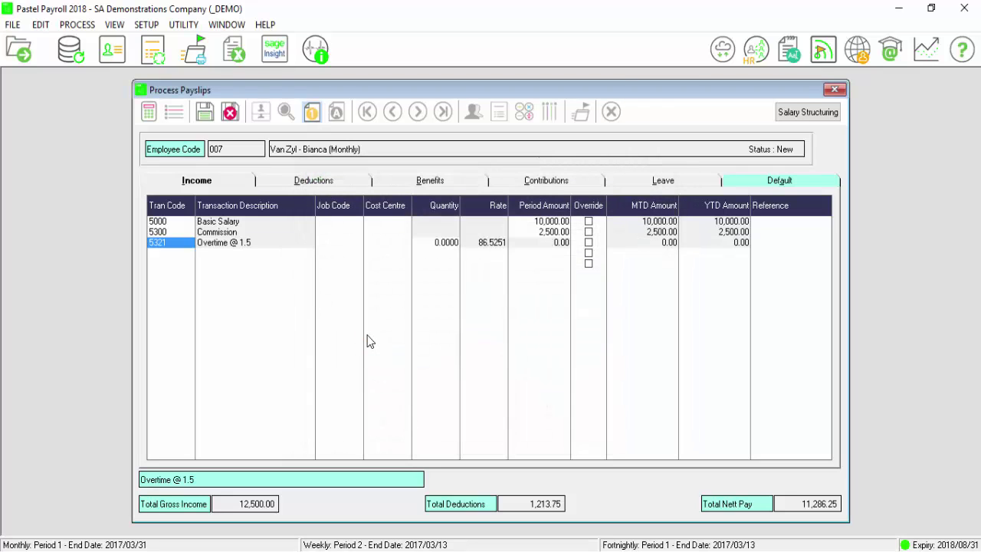
key(Tab)
key(Tab)
key(Tab)
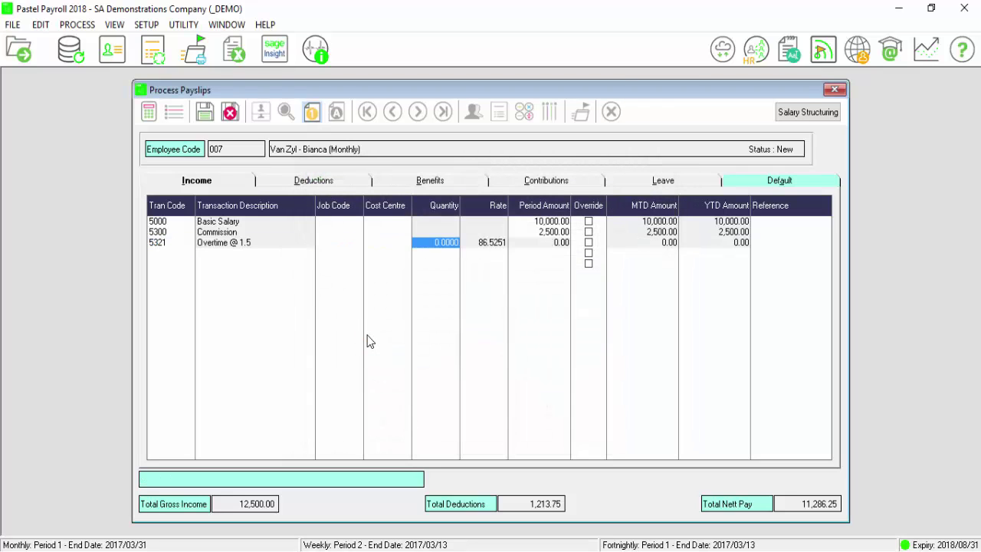
text(3)
key(Tab)
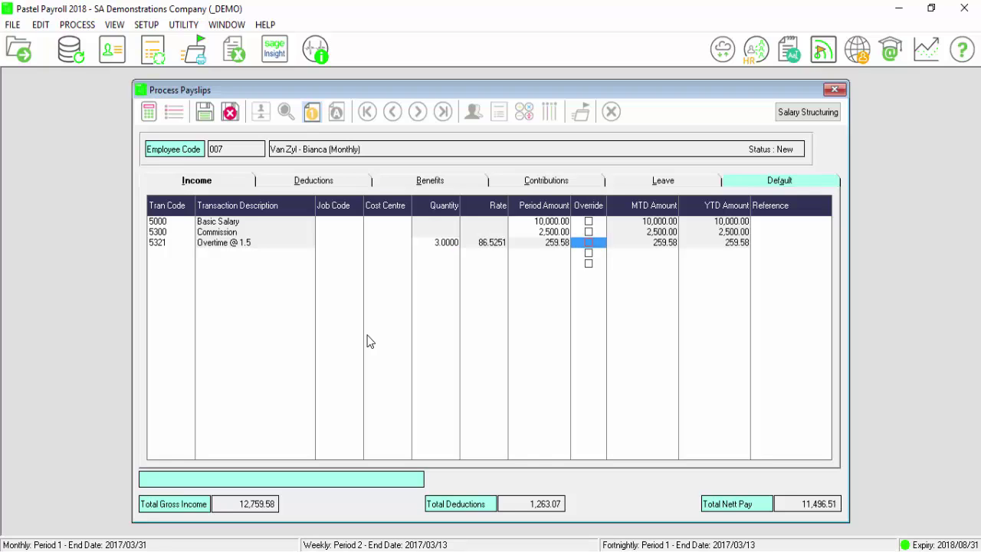
key(Tab)
key(Tab)
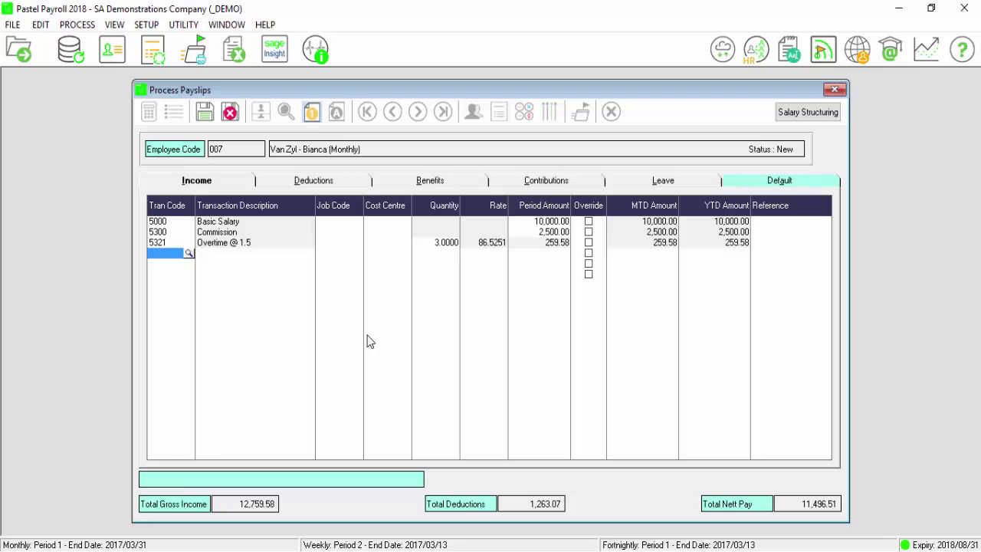
Step: Save the payslip and review the recalculated default lines, with PAYE now 1,160.47
click(204, 113)
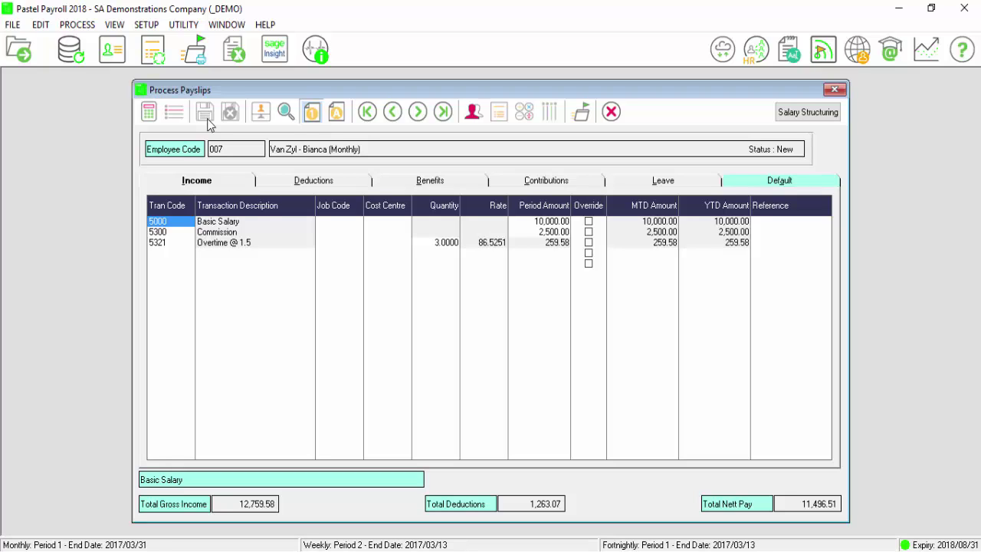
click(758, 185)
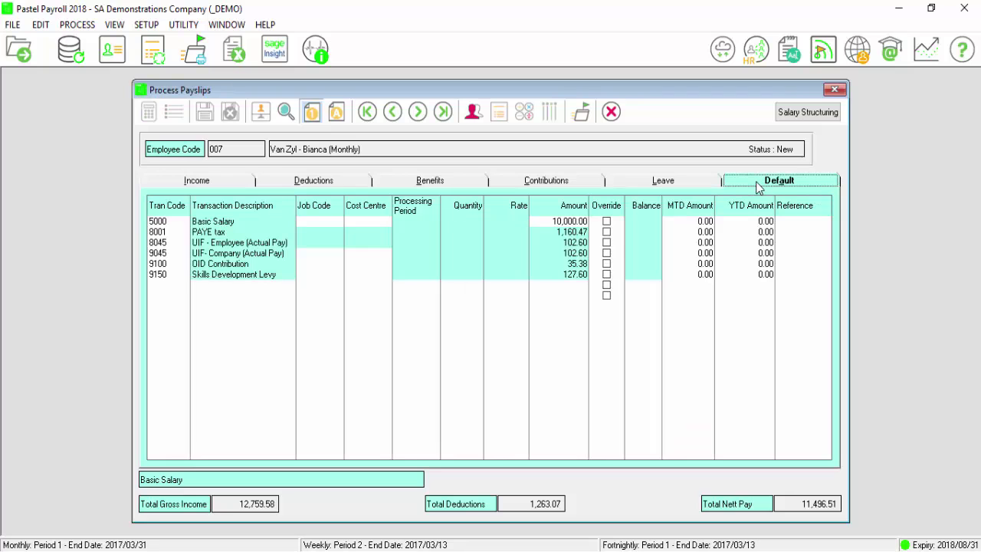